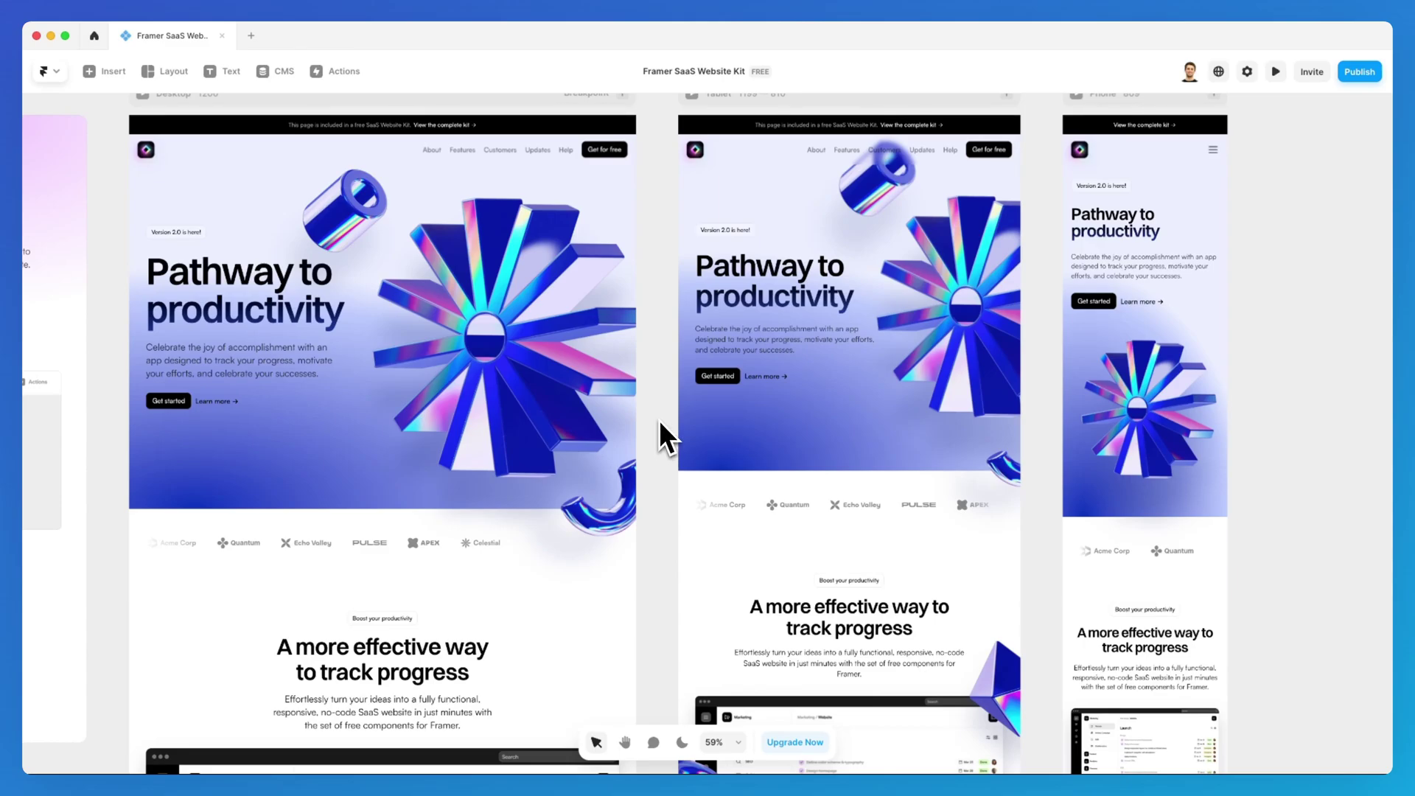
# - Switch to the Comment tool and bring the 'A more effective way to track progress' section into view
pyautogui.scroll(2, 659, 418)
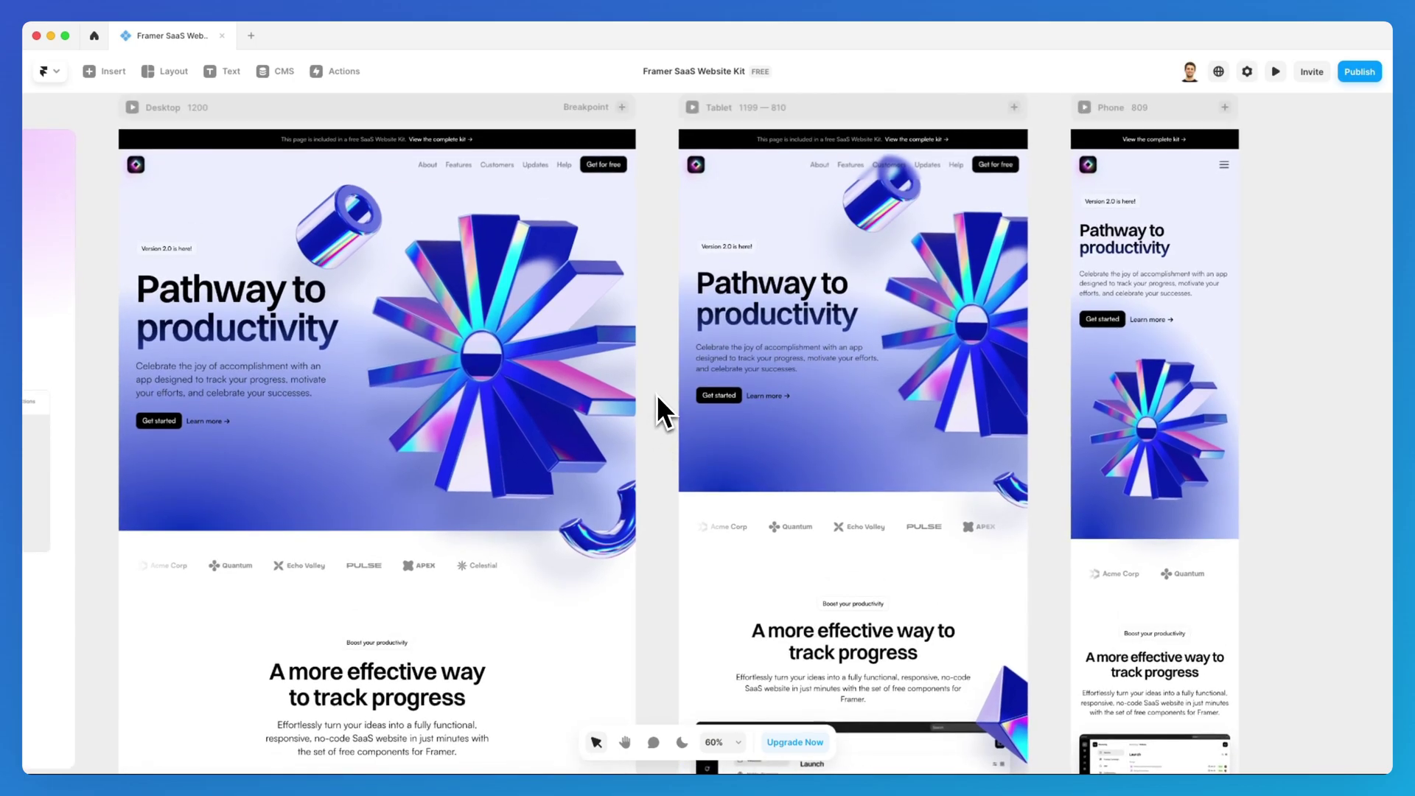
pyautogui.press('c')
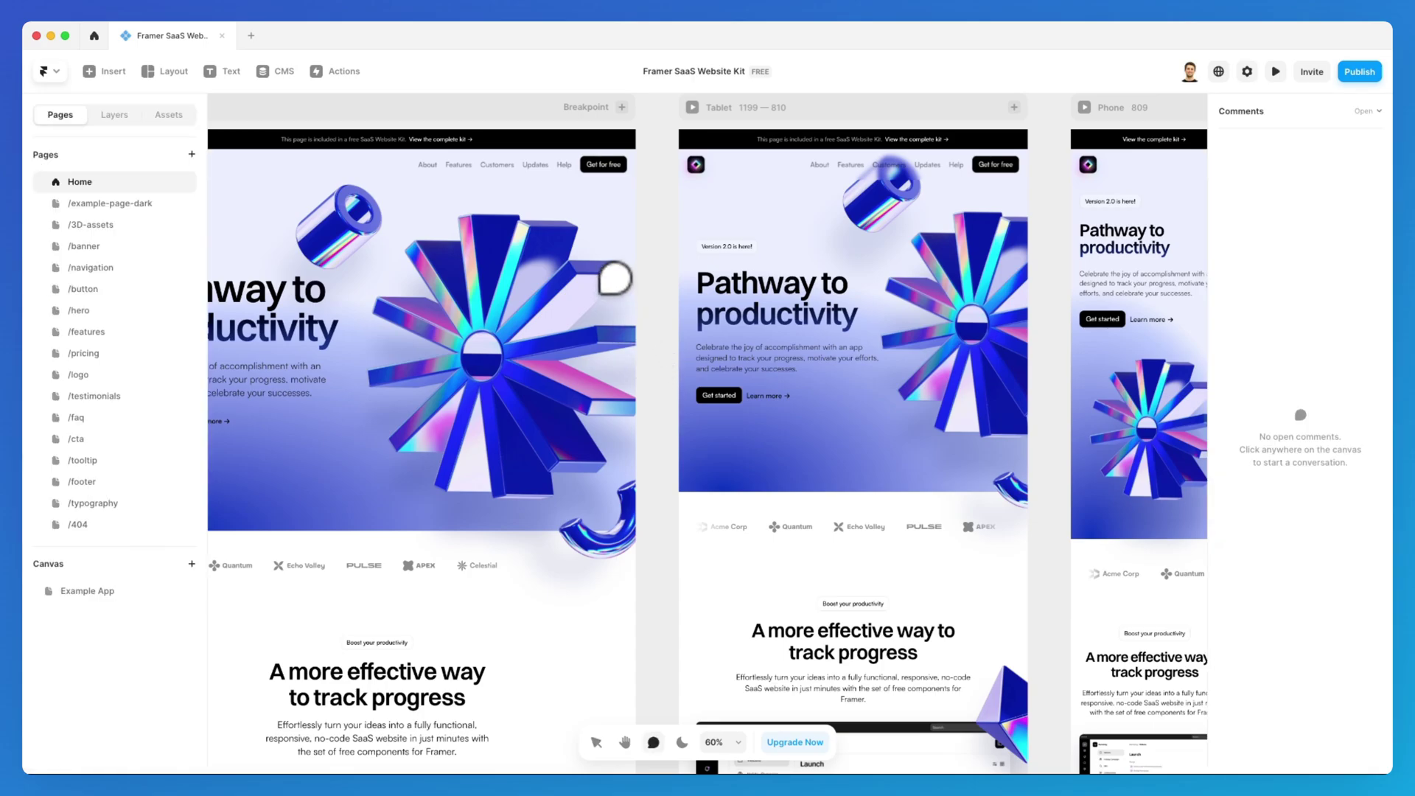
pyautogui.hscroll(-5, 666, 255)
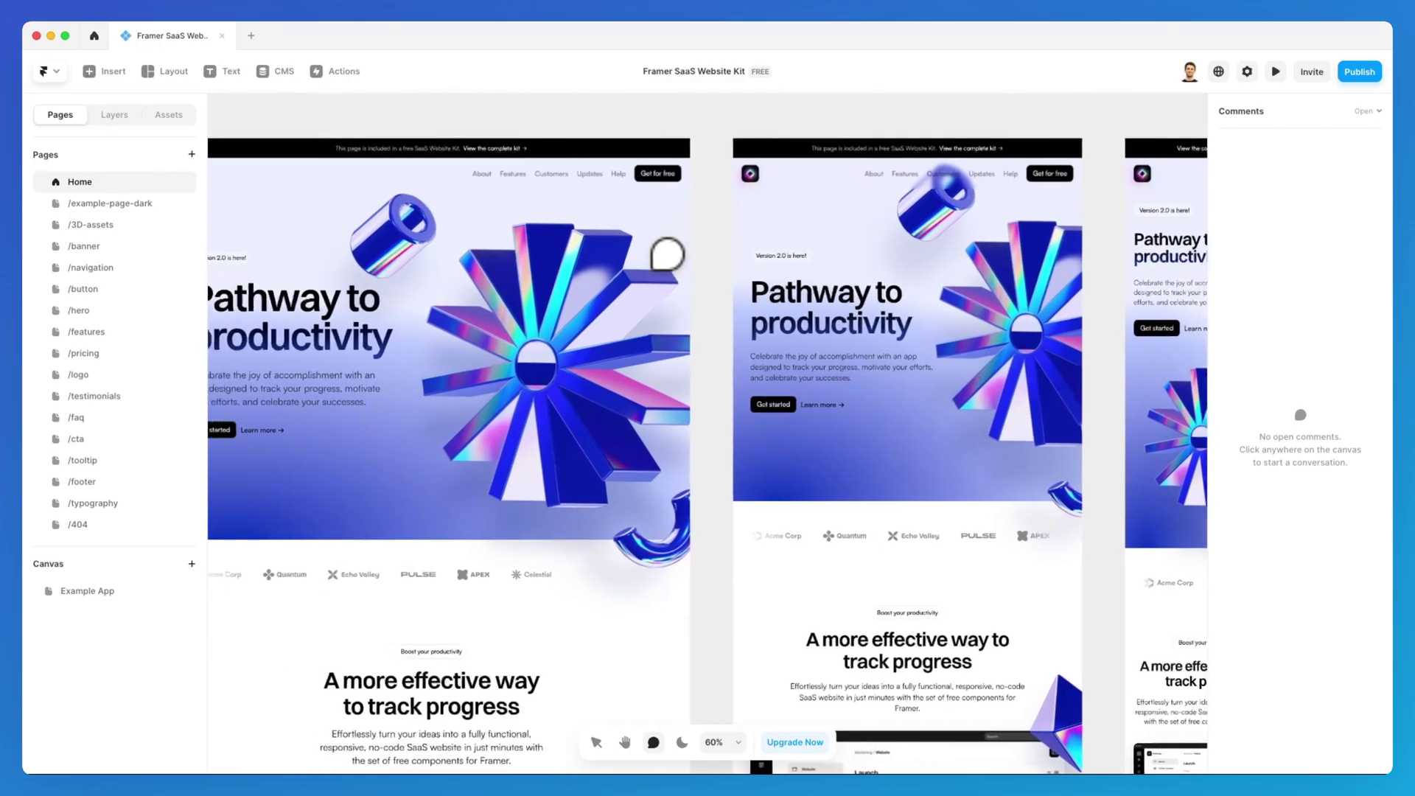
pyautogui.scroll(3, 575, 266)
pyautogui.scroll(-6, 546, 268)
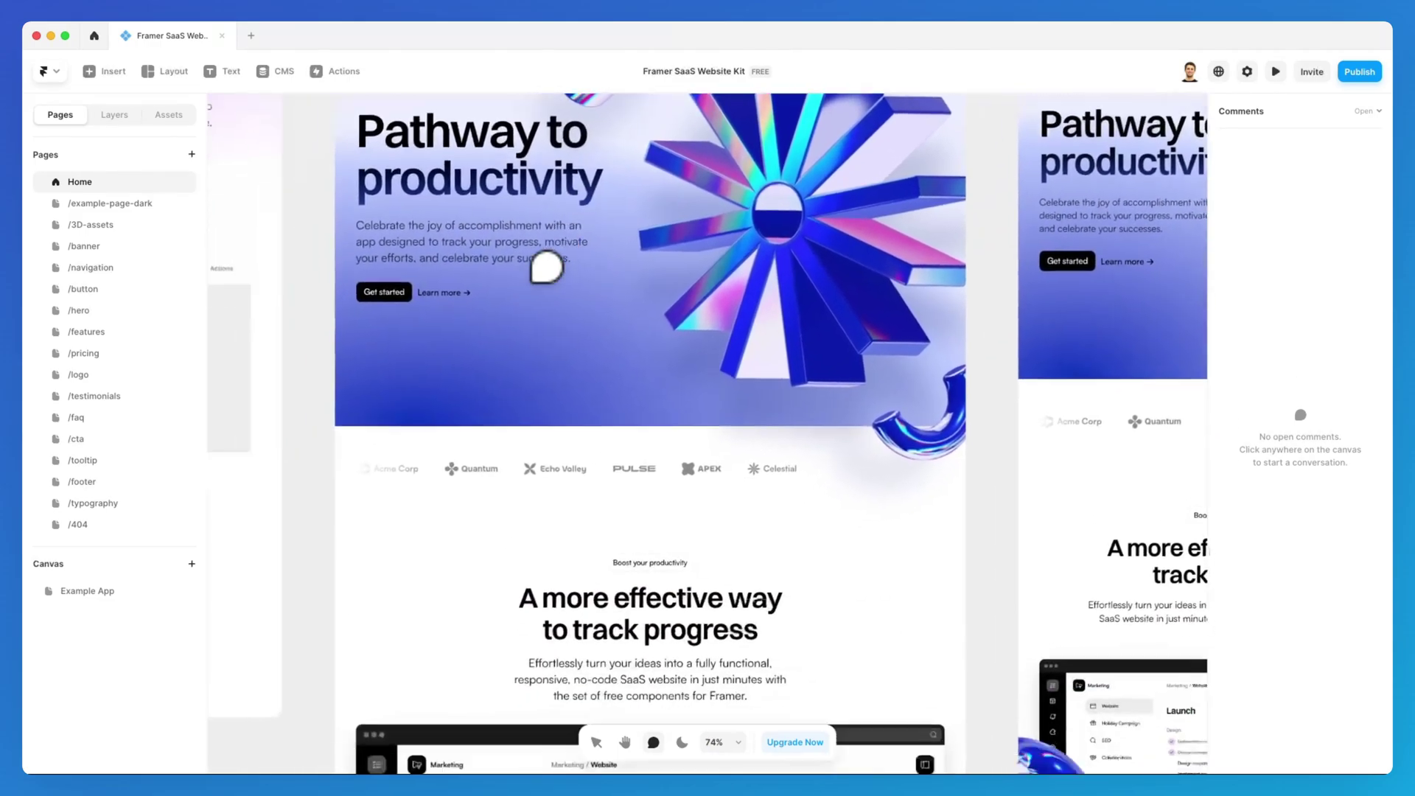
pyautogui.scroll(-3, 546, 267)
pyautogui.scroll(2, 723, 293)
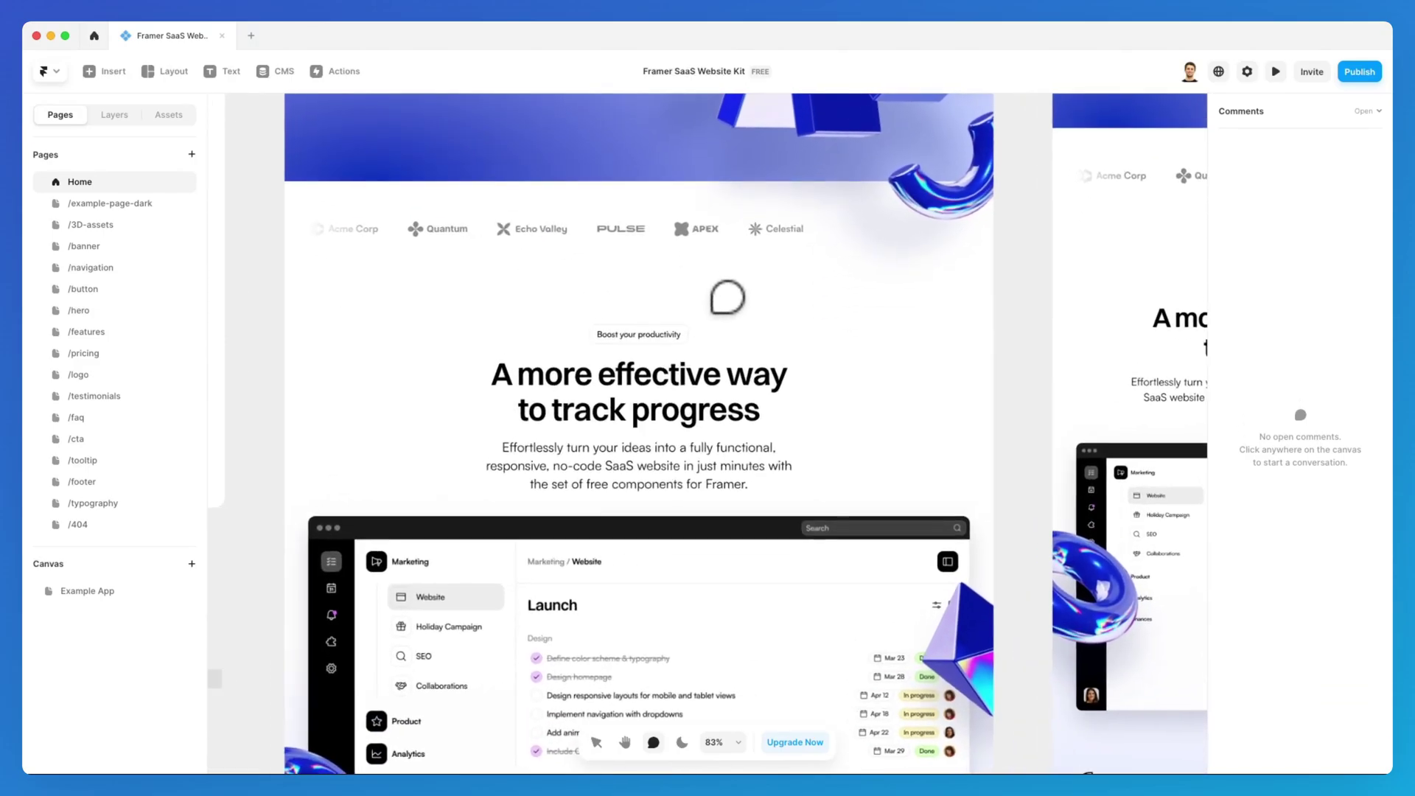
# - Post a comment reading 'Delete this please' pinned at the end of the 'A more effective way' heading
pyautogui.click(790, 364)
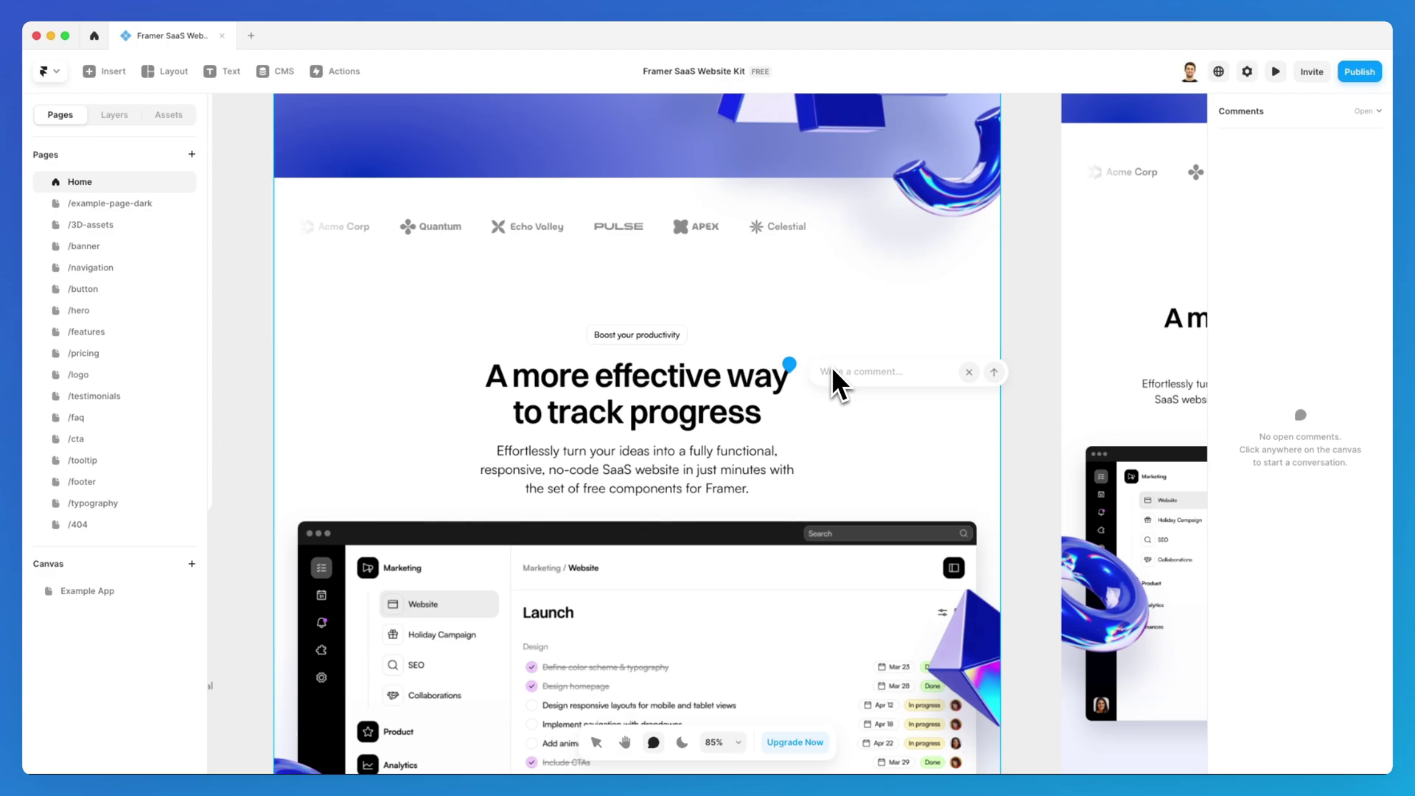
pyautogui.write('Delete this please')
pyautogui.click(995, 372)
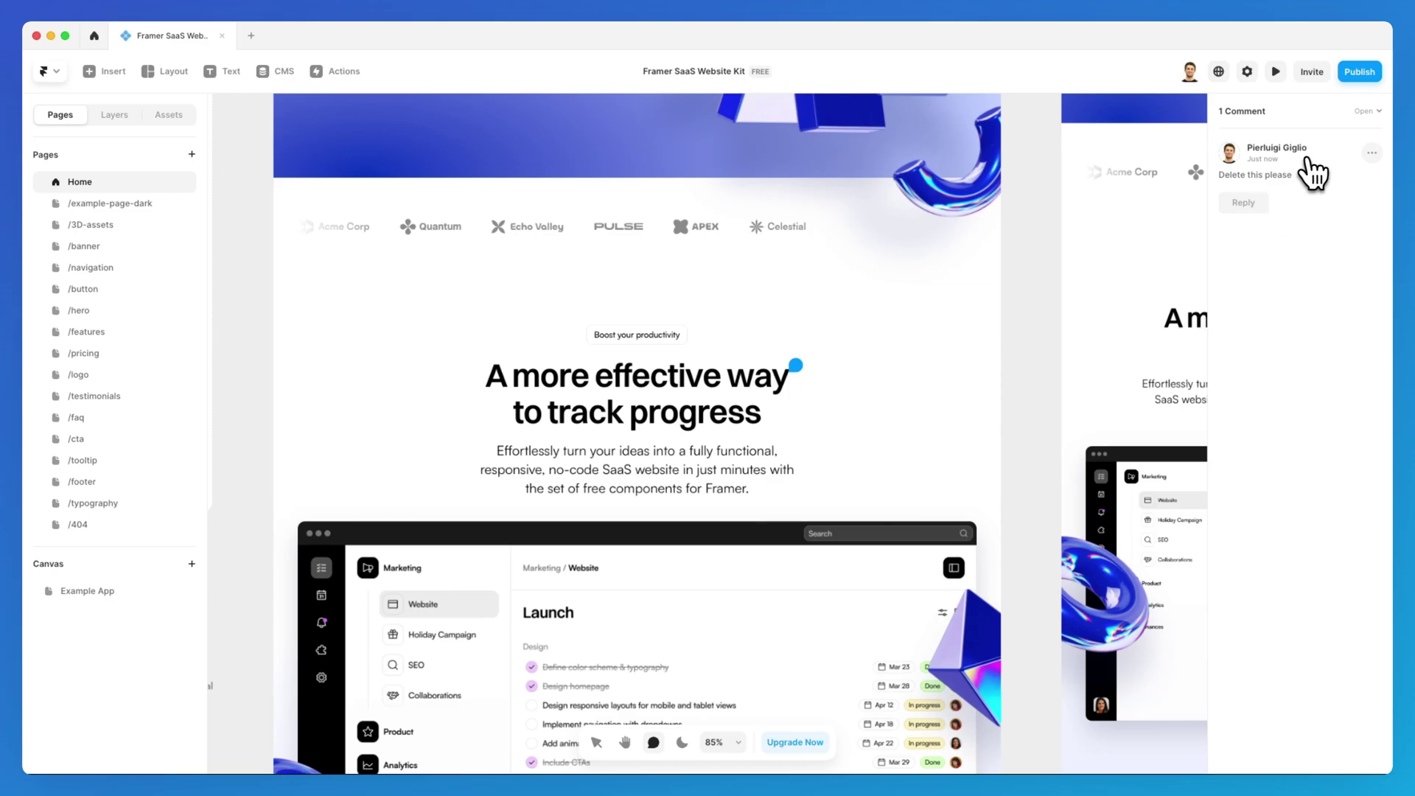
# - Reply in the comment's thread with 'Actually, just dismiss this'
pyautogui.click(1244, 203)
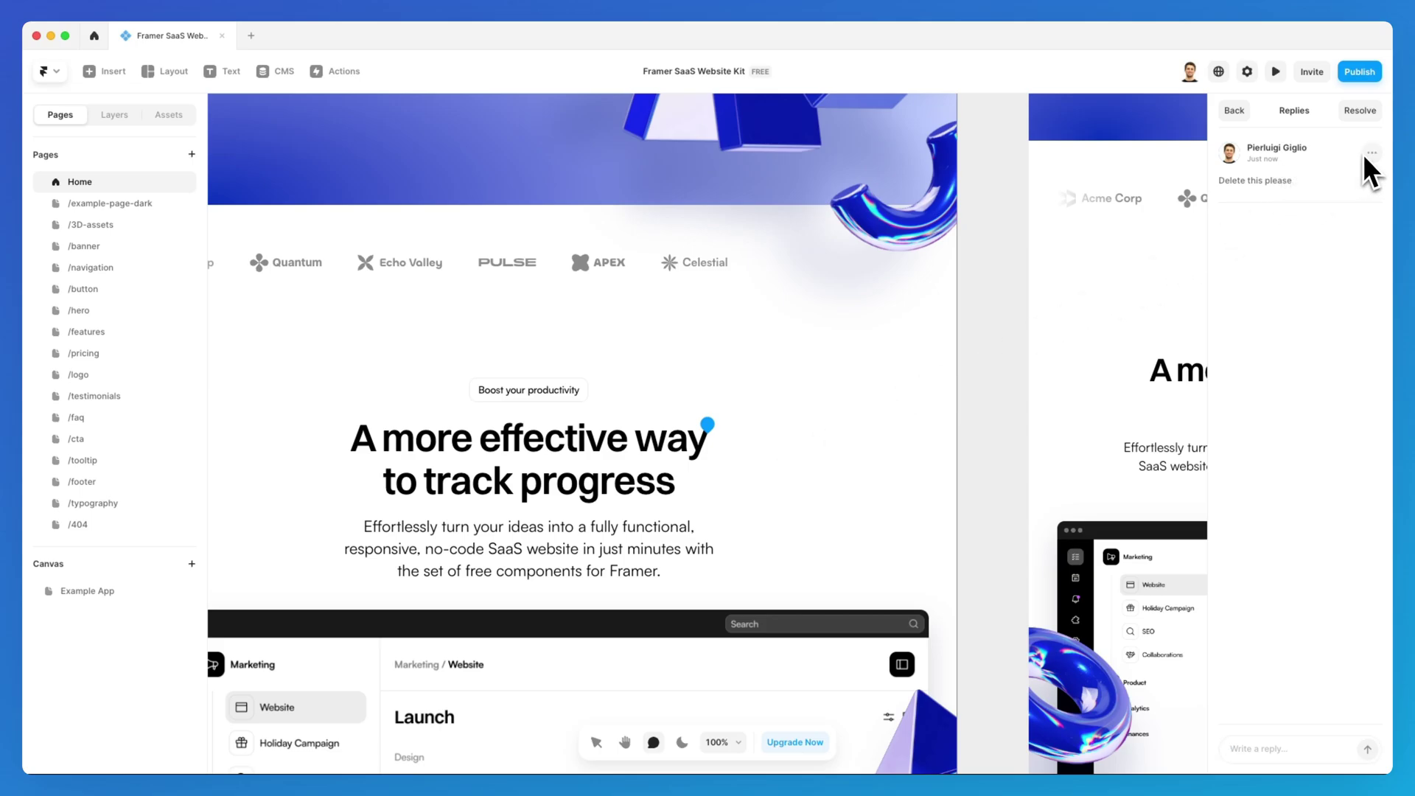
pyautogui.click(1263, 751)
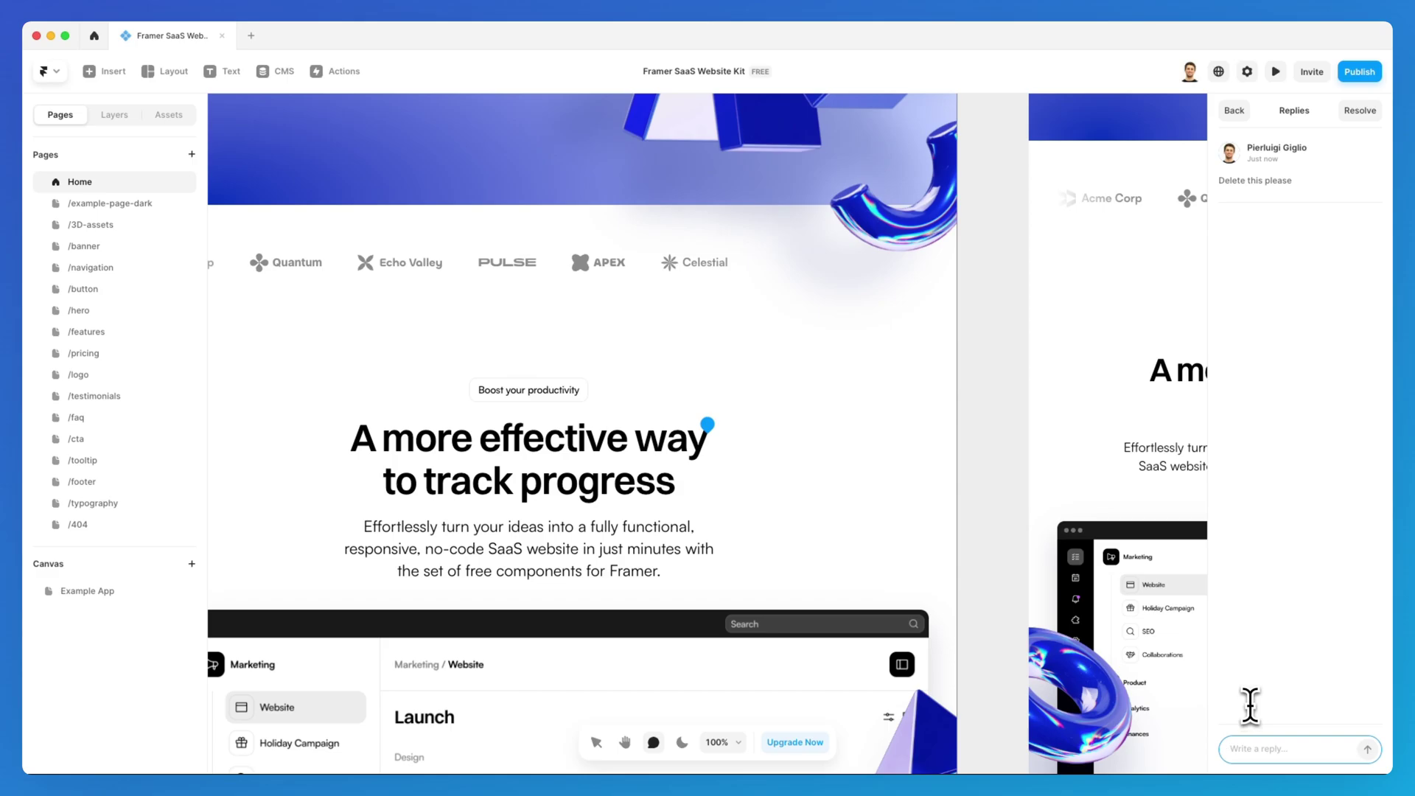
pyautogui.write('Actually, ')
pyautogui.write('k')
pyautogui.write('ust dismiss this')
pyautogui.press('Return')
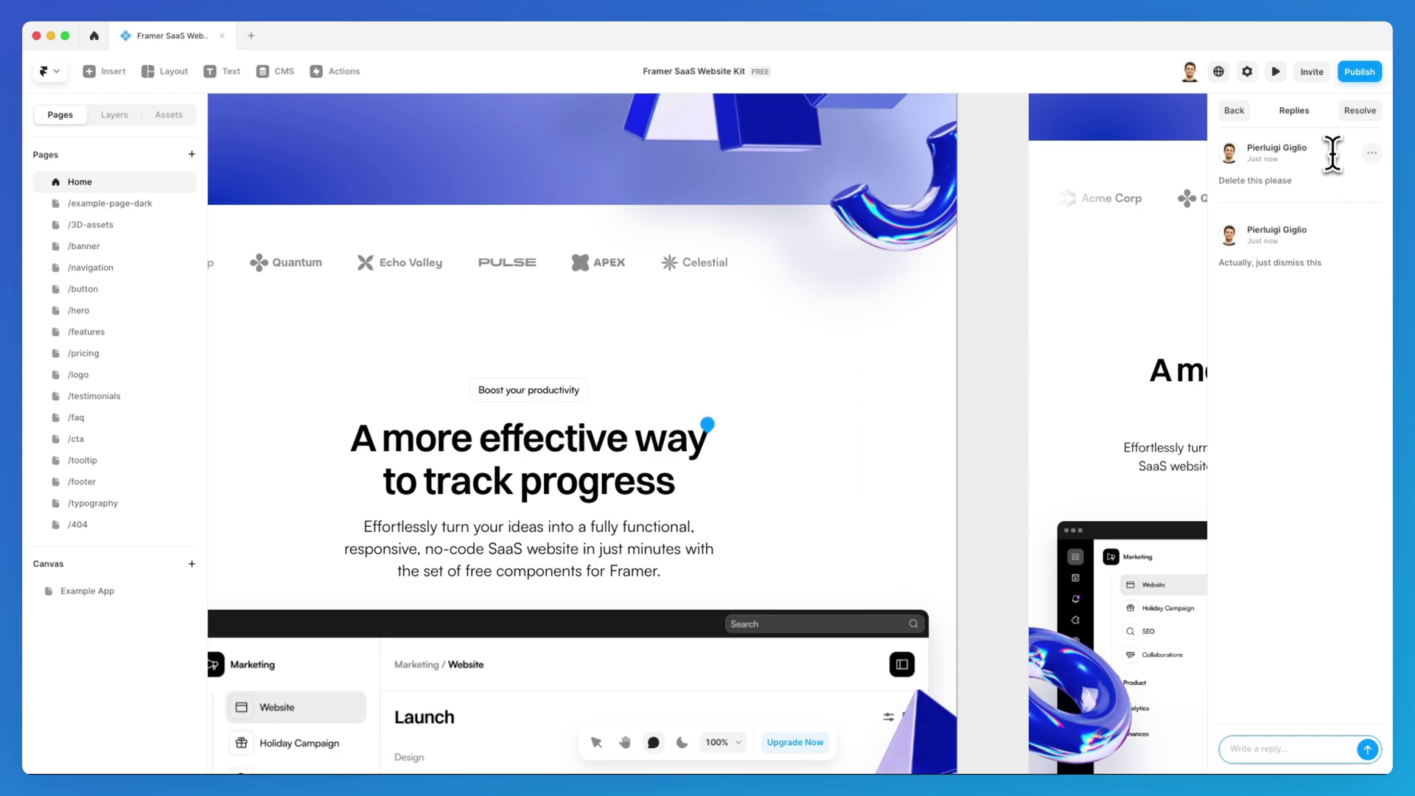
# - Edit the first comment to add the 🙏 emoji so it reads 'Delete this please 🙏'
pyautogui.click(1373, 153)
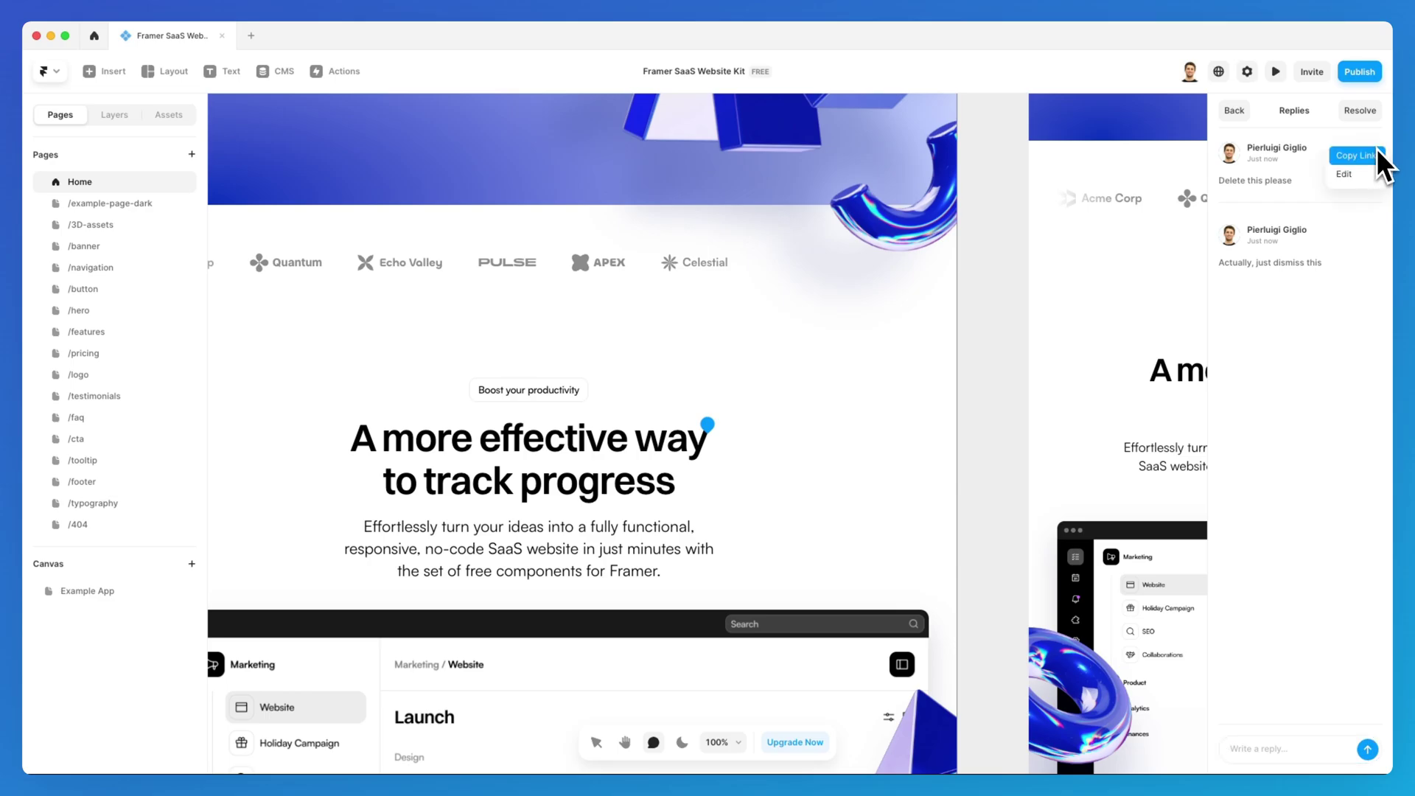
pyautogui.click(1359, 173)
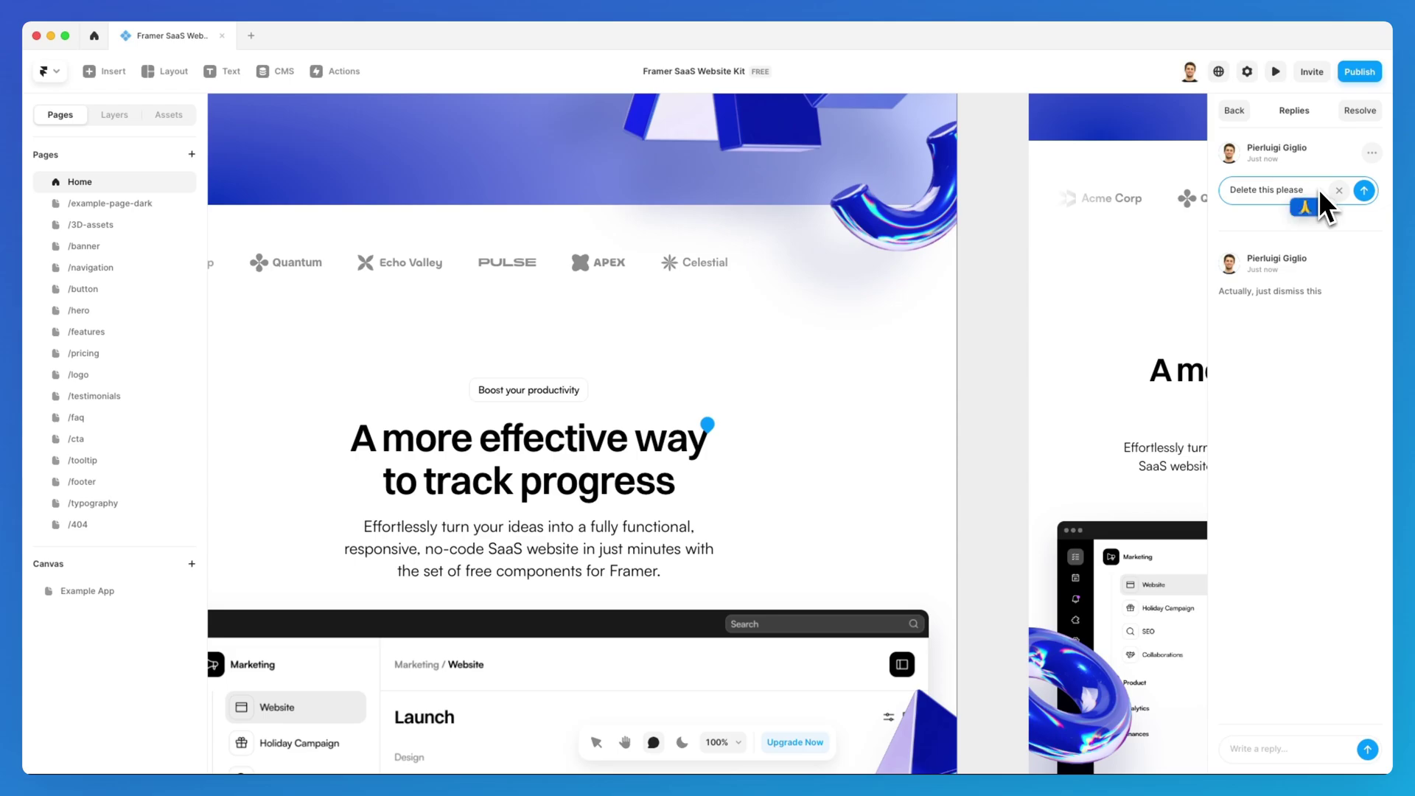
pyautogui.click(1306, 207)
pyautogui.click(1372, 193)
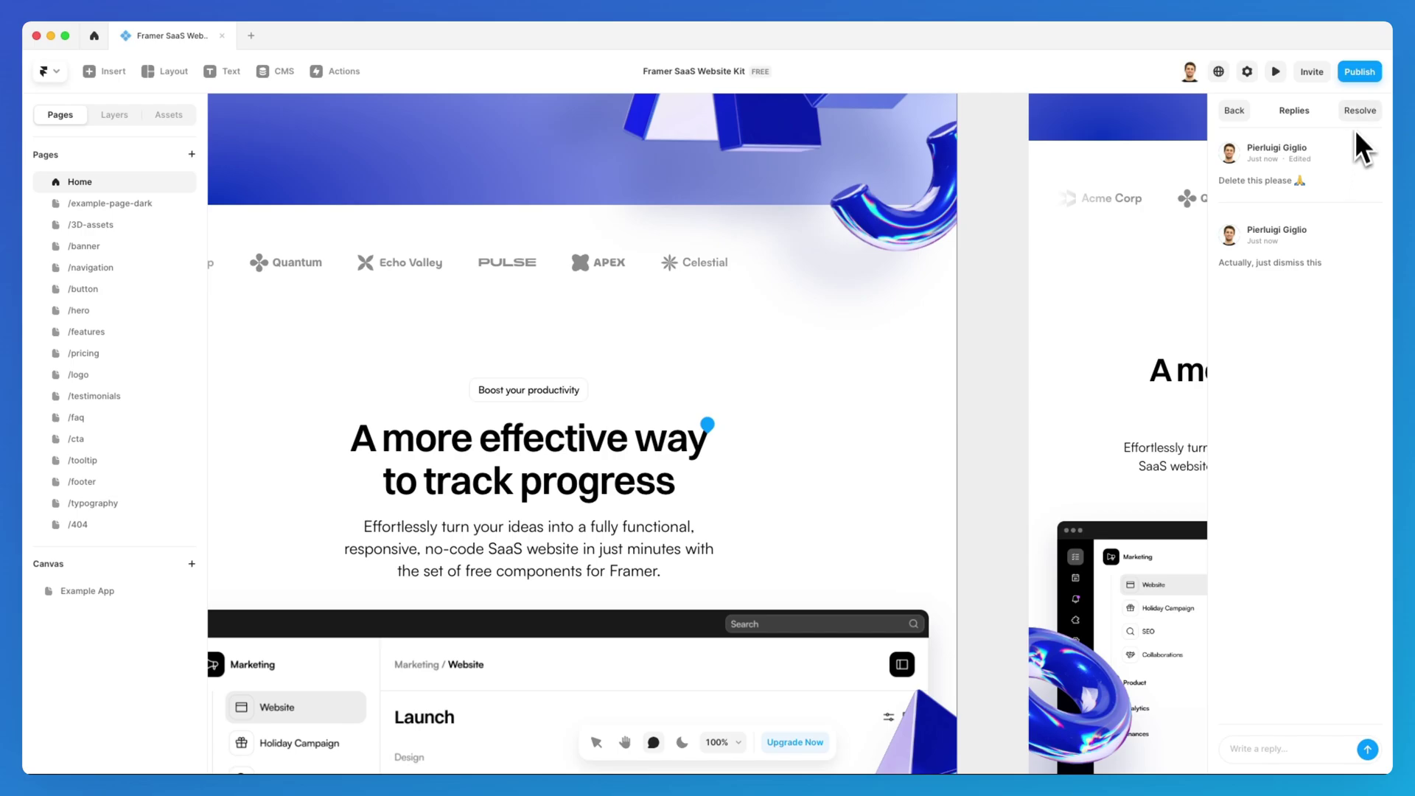
pyautogui.click(1371, 151)
pyautogui.scroll(5, 910, 244)
pyautogui.scroll(5, 901, 226)
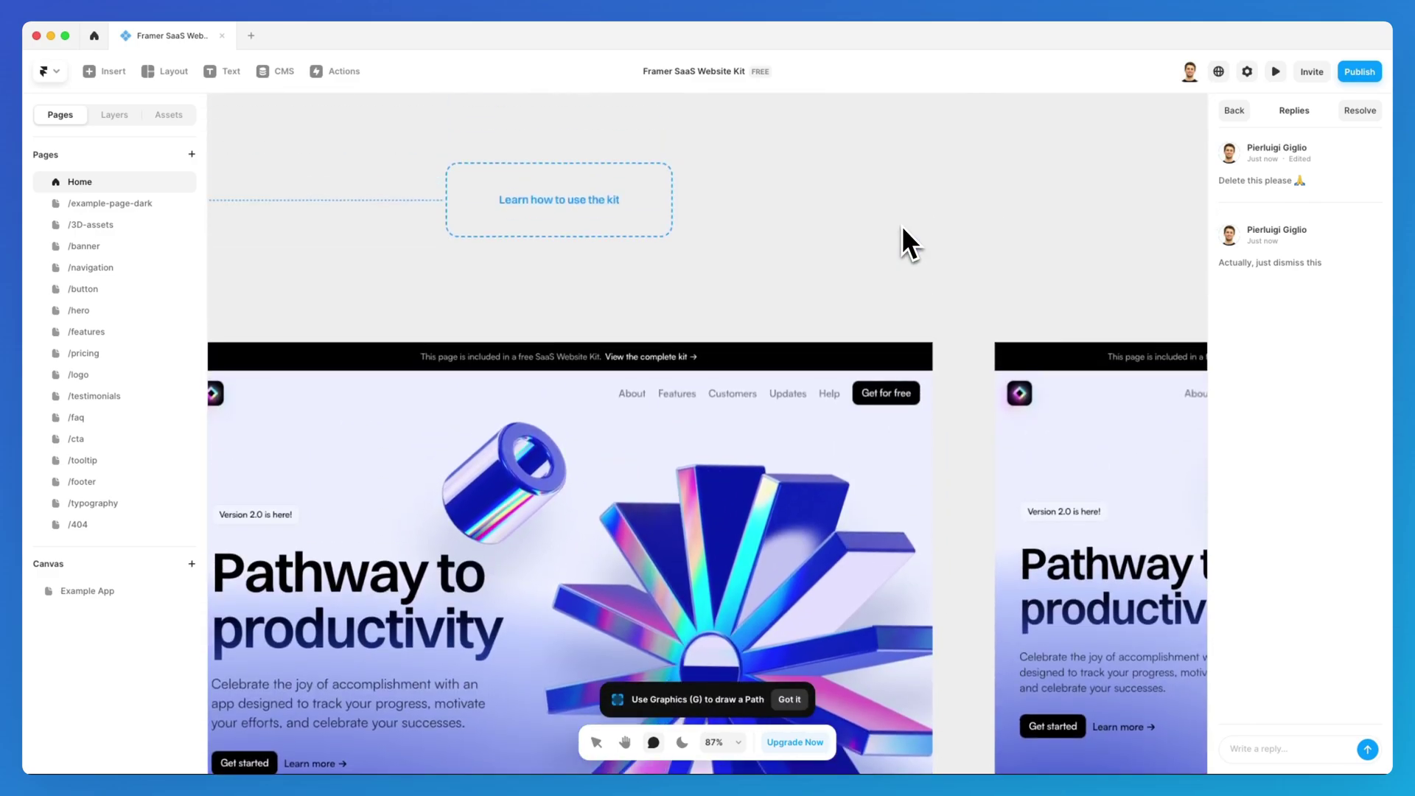
pyautogui.scroll(-5, 820, 241)
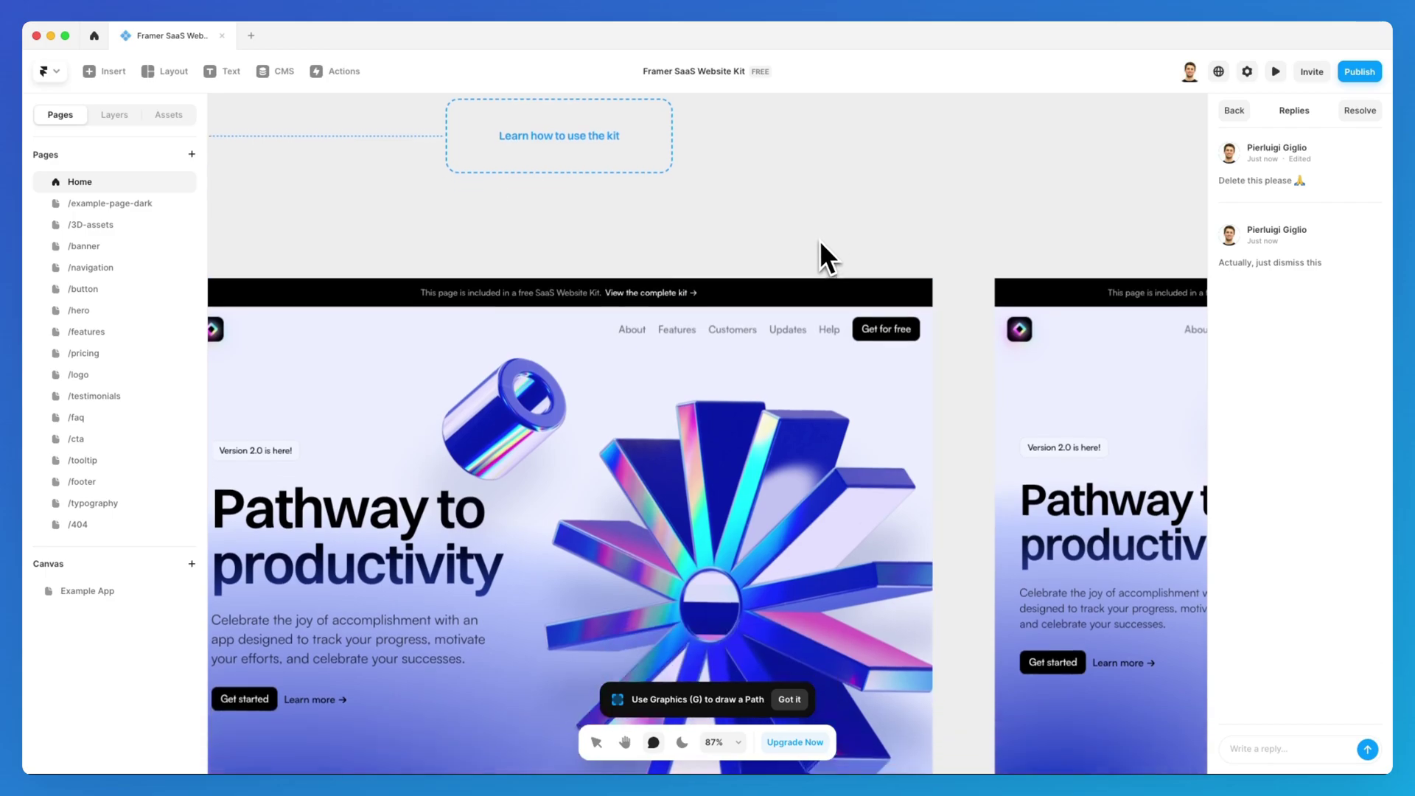
pyautogui.scroll(1, 815, 240)
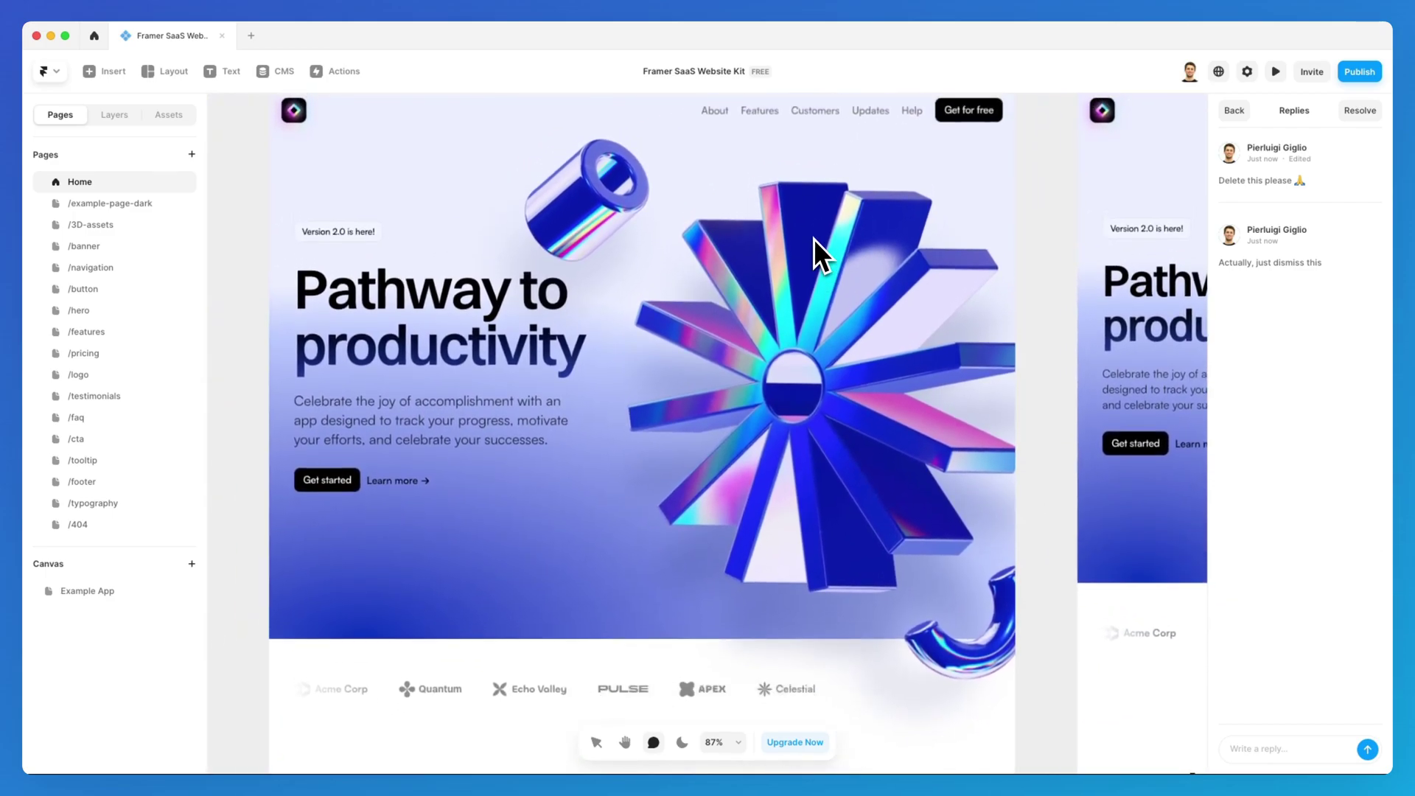
pyautogui.scroll(-7, 824, 249)
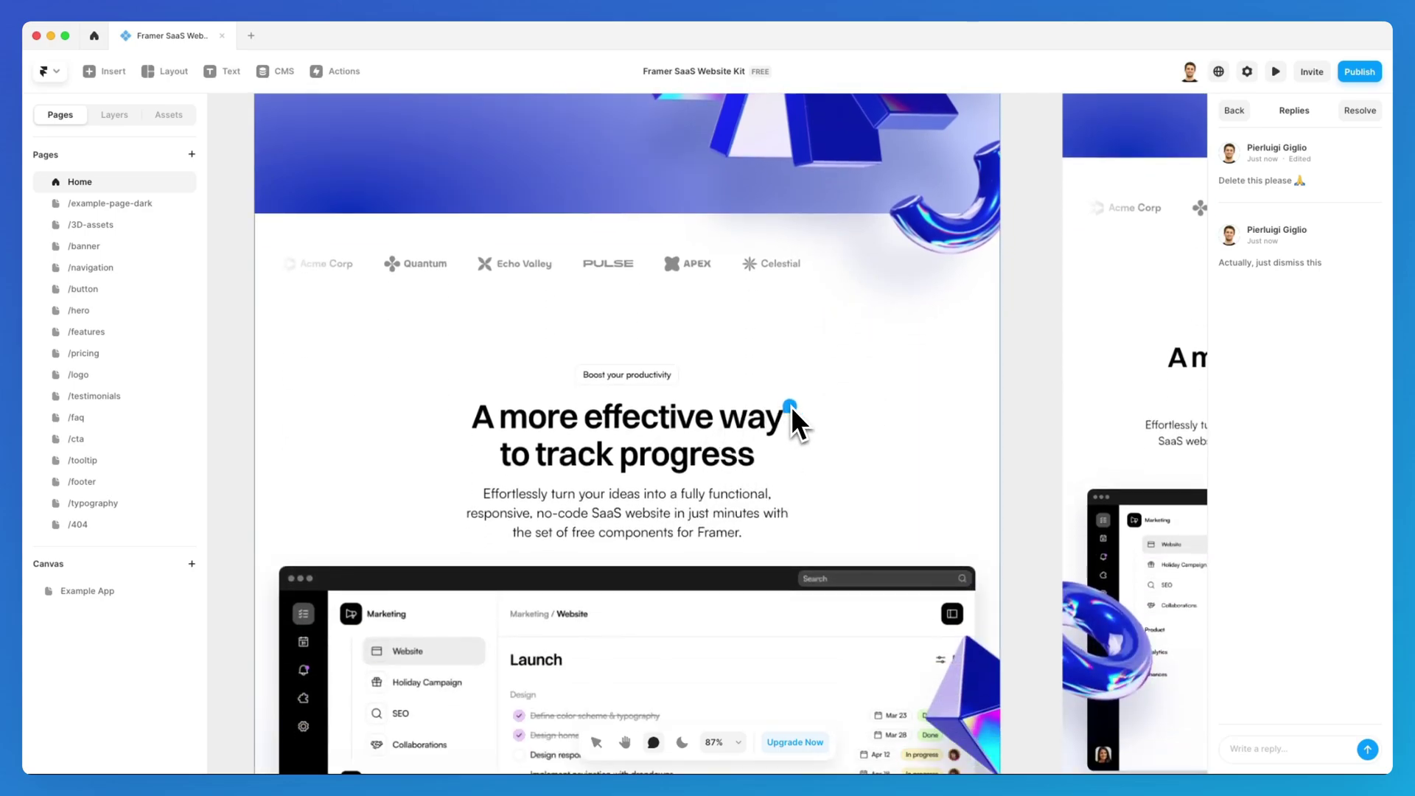
pyautogui.scroll(3, 797, 413)
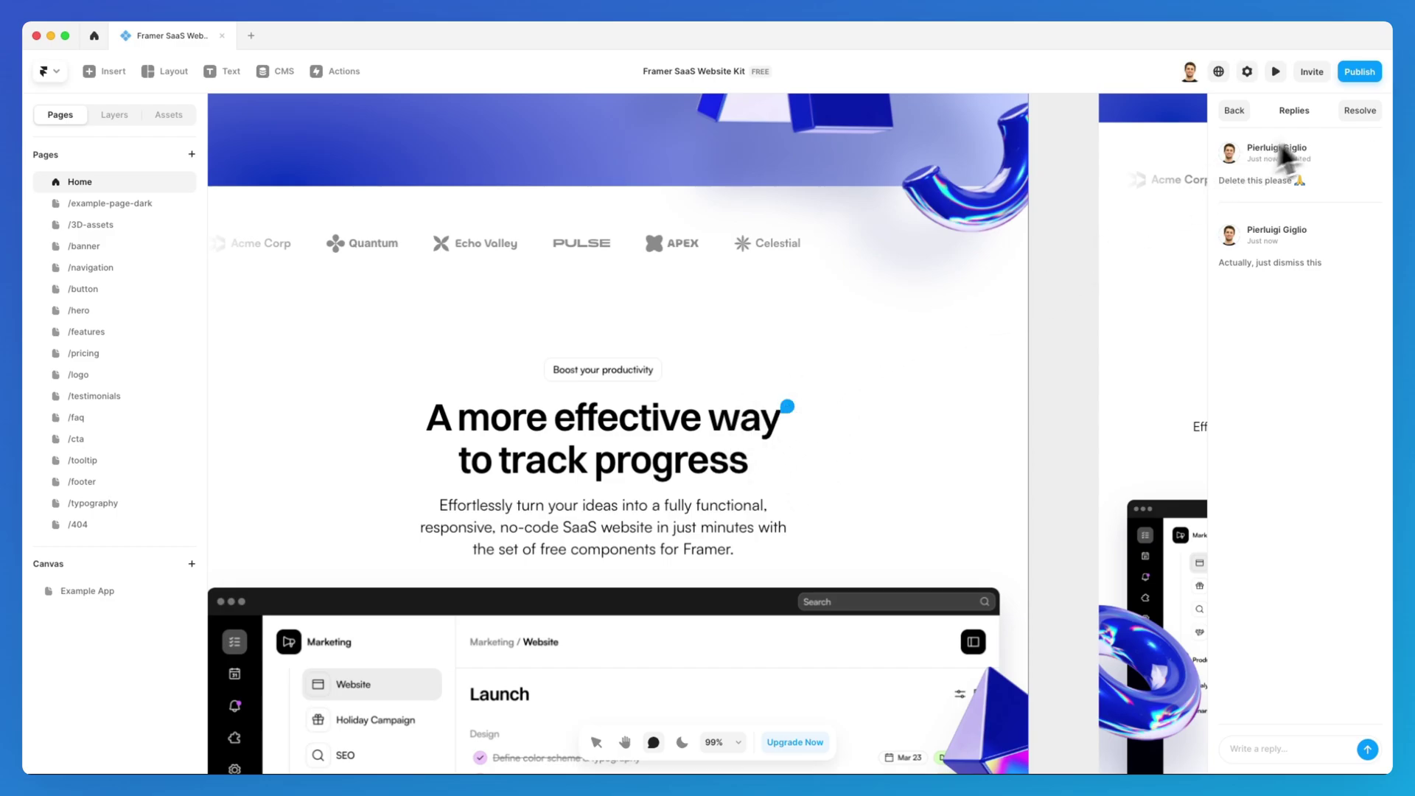
# - Resolve the thread, reopen it, resolve it again, and return to the comments list
pyautogui.click(1356, 111)
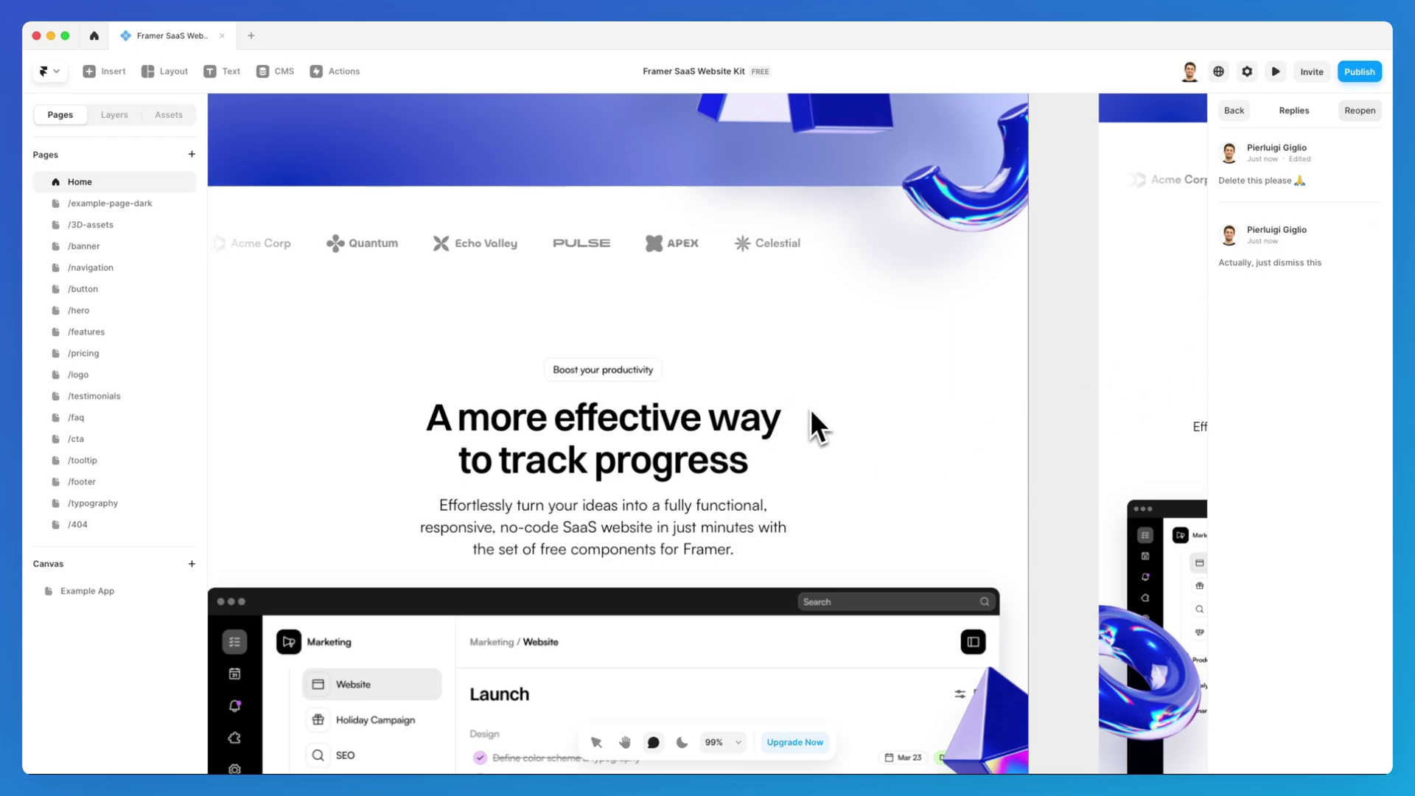
pyautogui.click(1358, 111)
pyautogui.click(1357, 112)
pyautogui.click(1237, 111)
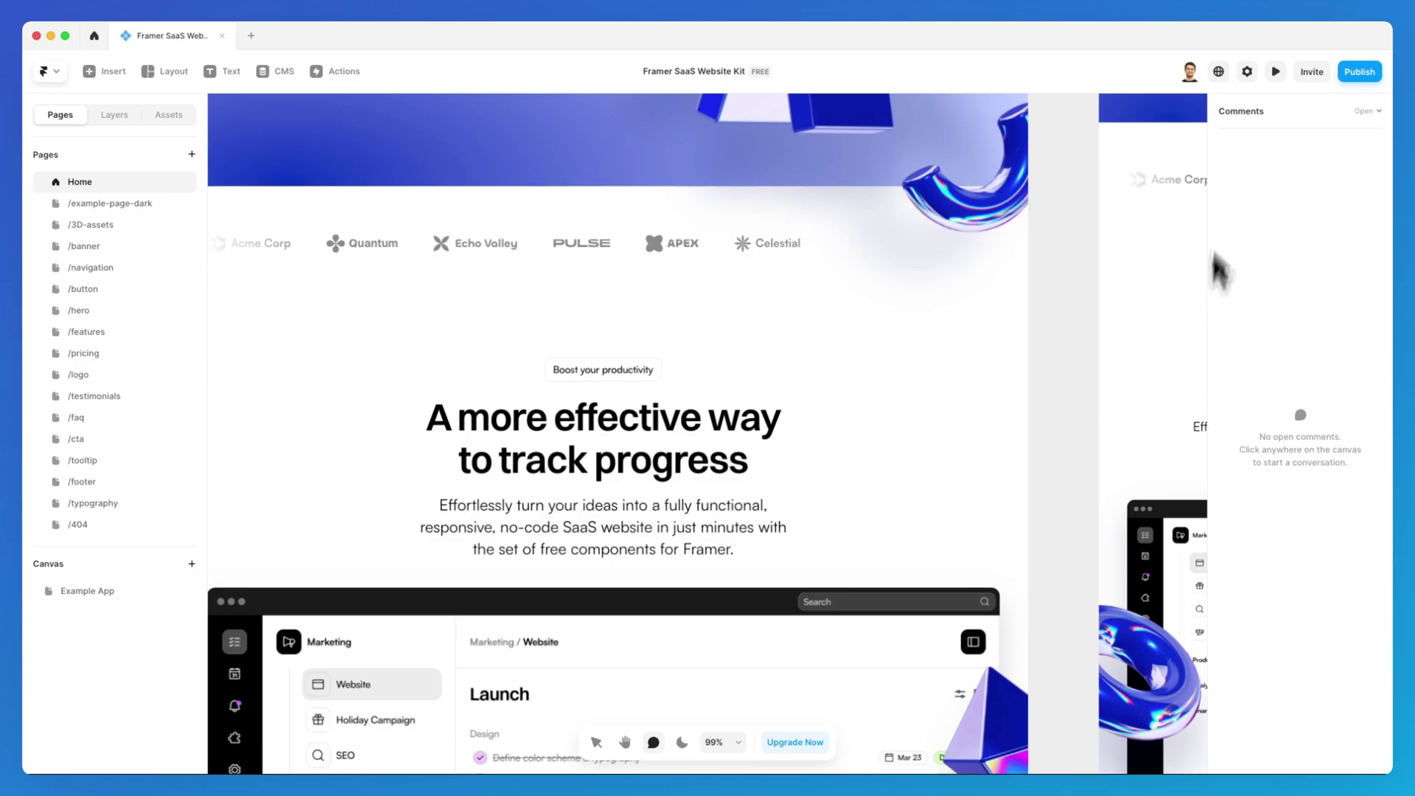
# - Switch the comments list filter from Open to Resolved
pyautogui.click(1373, 112)
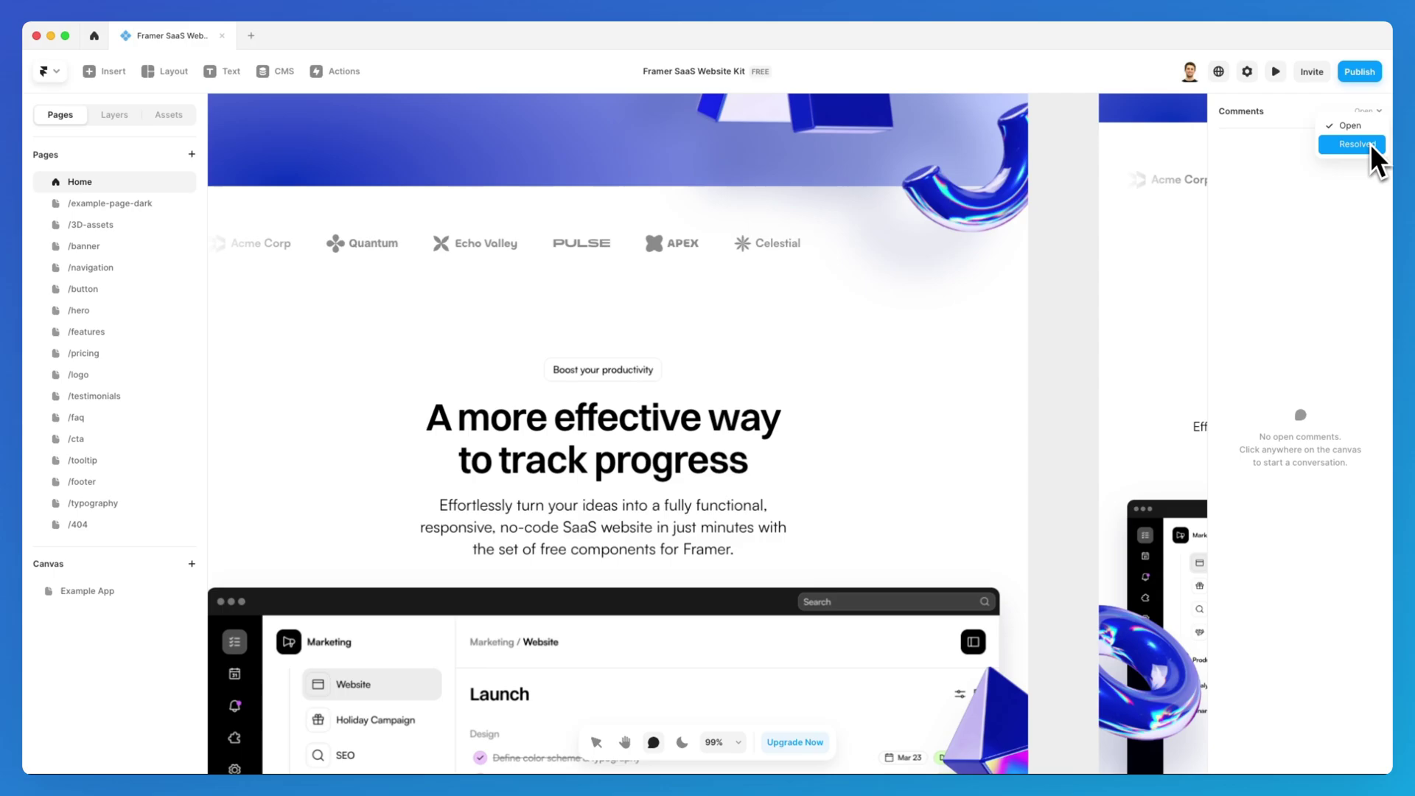
pyautogui.click(1366, 146)
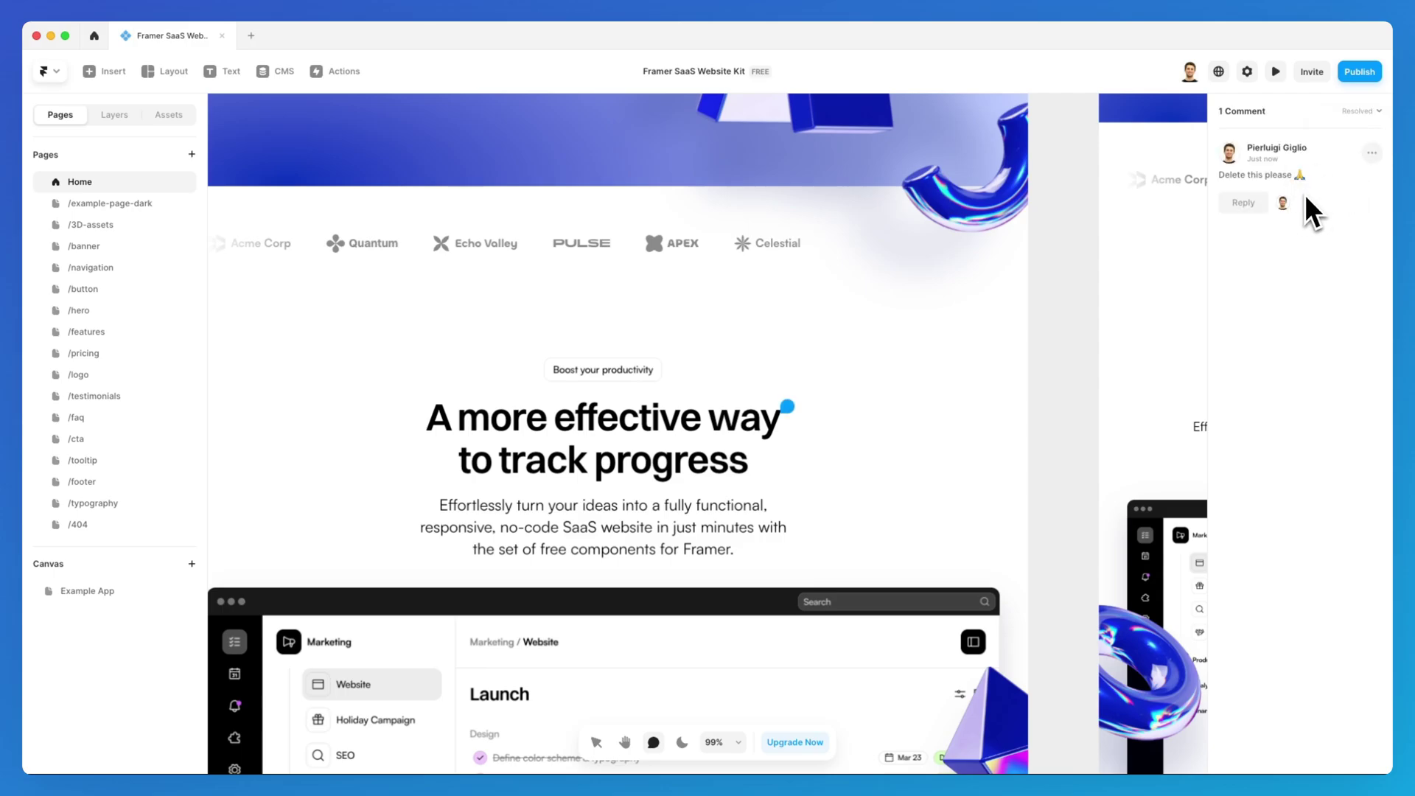
# - Pin a new comment above 'Boost your productivity' and begin an @-mention in its draft
pyautogui.click(755, 332)
pyautogui.write('@')
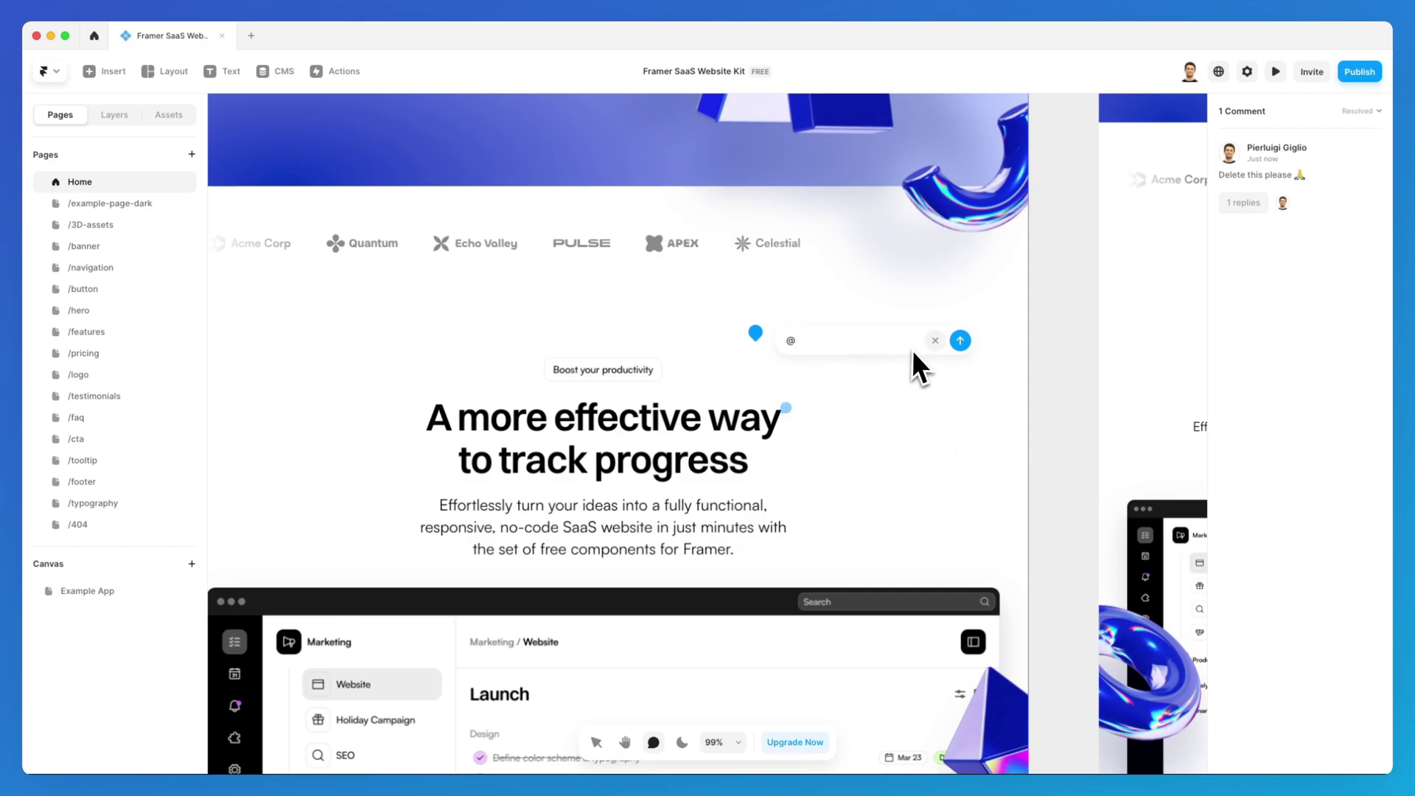
pyautogui.press('BackSpace')
pyautogui.write('@')
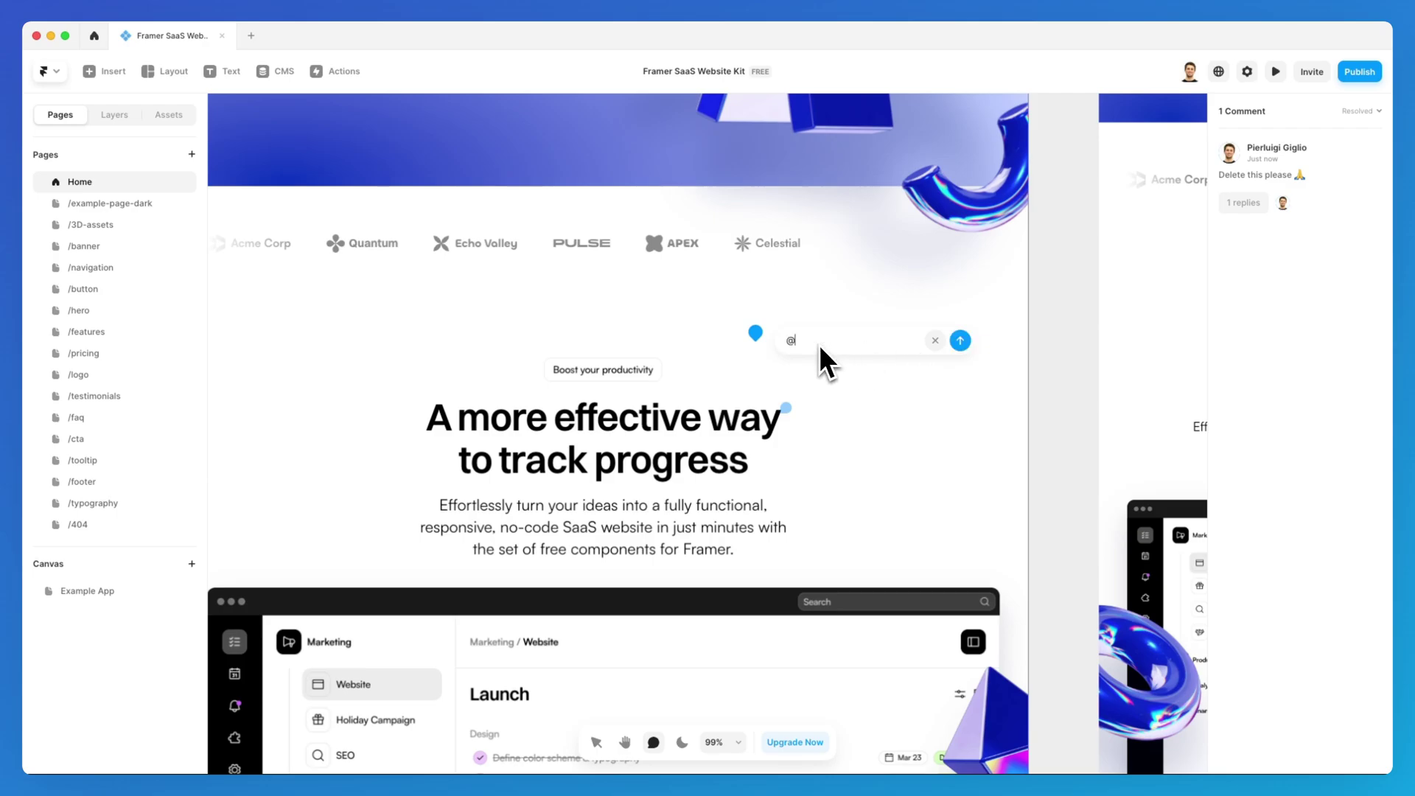